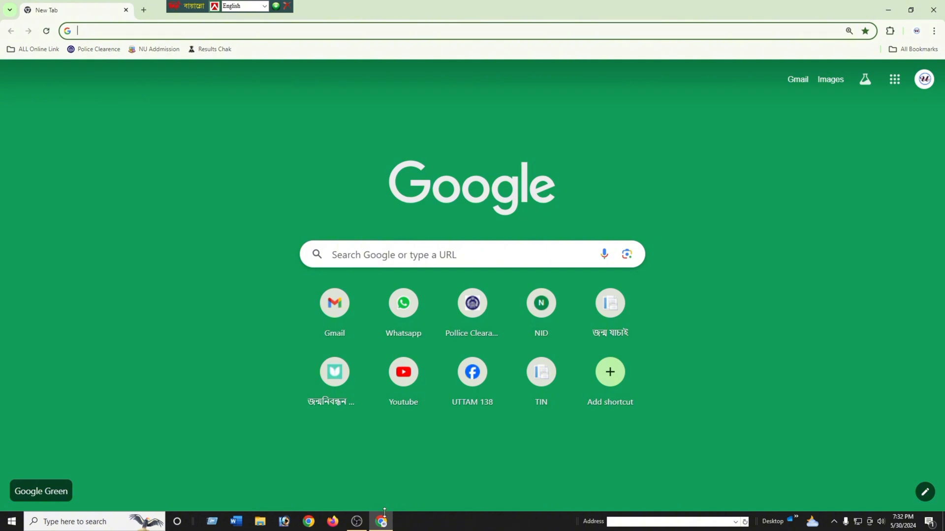
- Load the xiclassadmission.gov.bd student page from the 'xi' address-bar suggestion
type("xiclassadmission.com.bd")
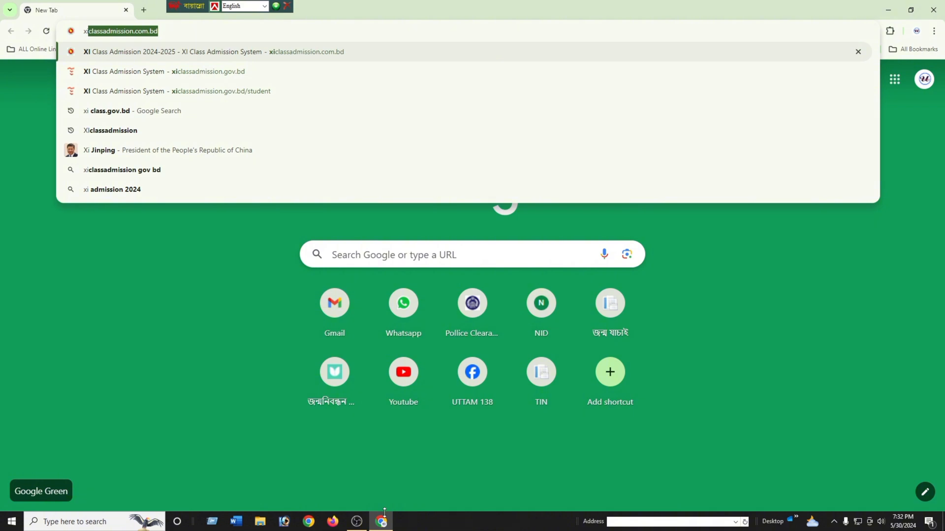
left_click(135, 97)
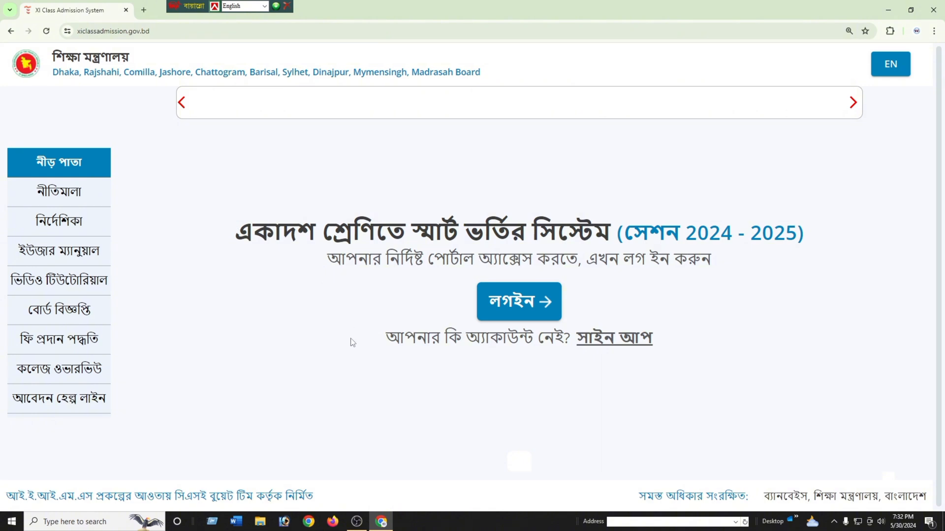
- Open the login form, where the saved EDU ID and password are already filled in
left_click(512, 302)
left_click(523, 304)
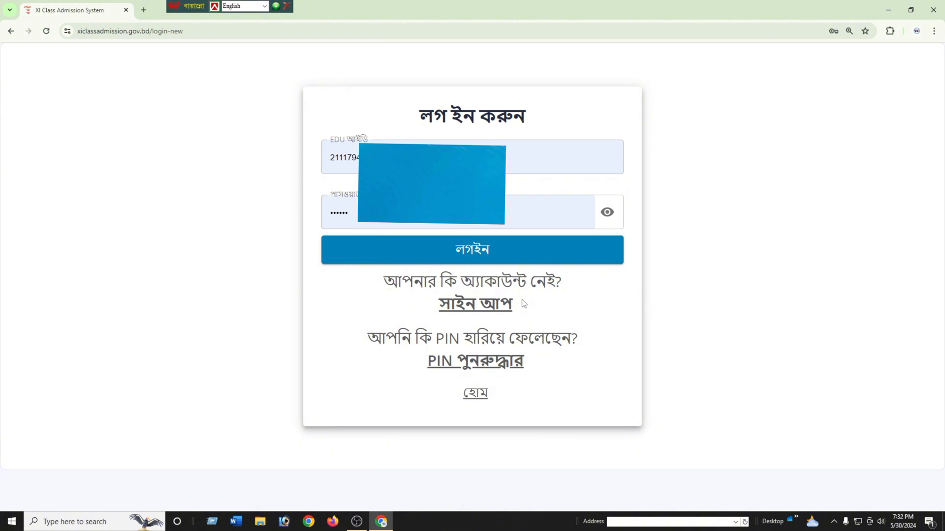
triple_click(540, 122)
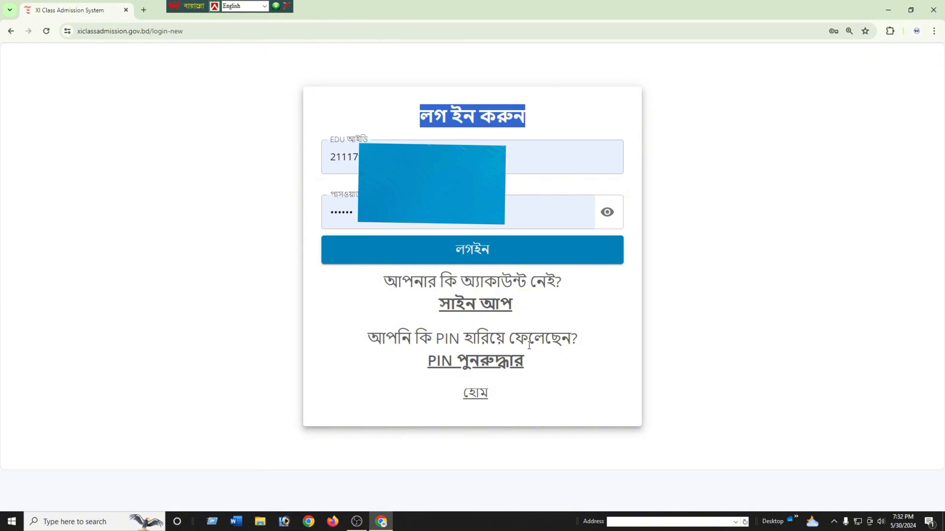
- Open the PIN recovery form and enter the student's roll number
left_click(469, 364)
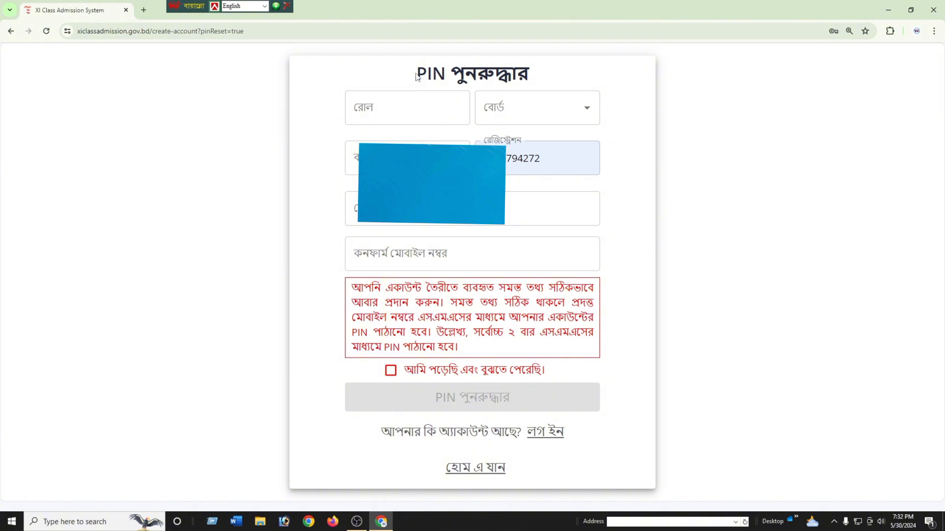
left_click(378, 112)
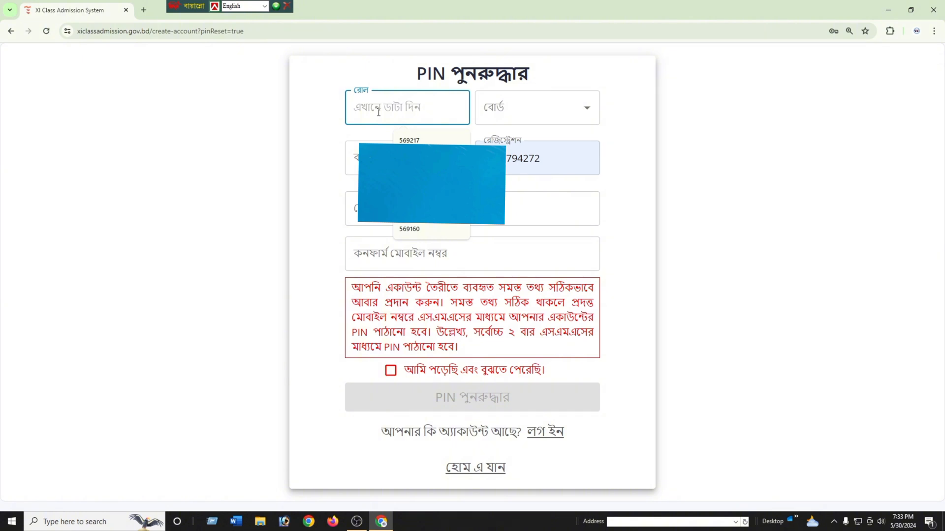
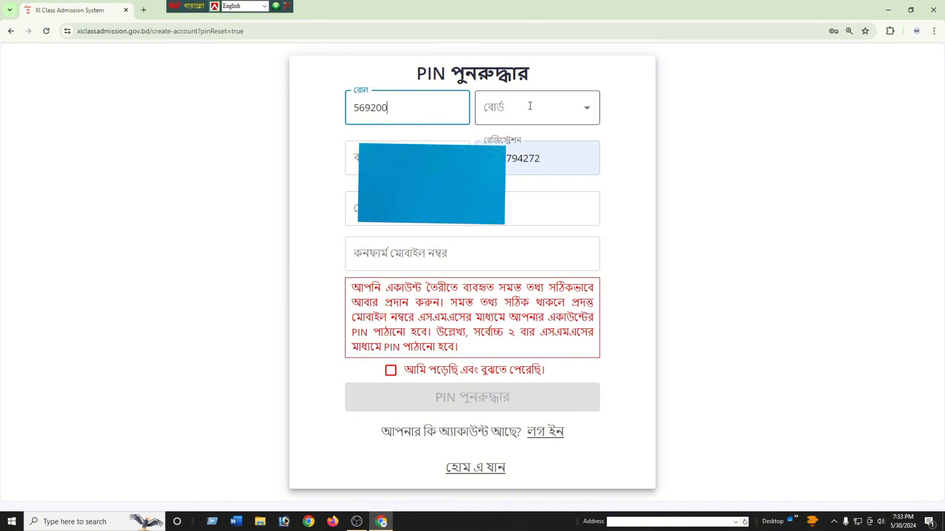
- Choose Comilla as the education board and confirm the passing year
left_click(530, 106)
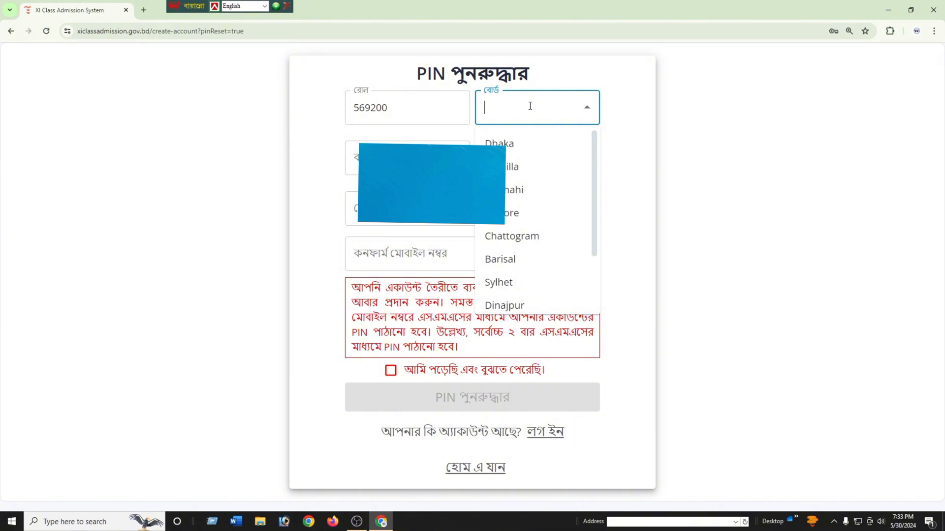
left_click(511, 167)
left_click(430, 160)
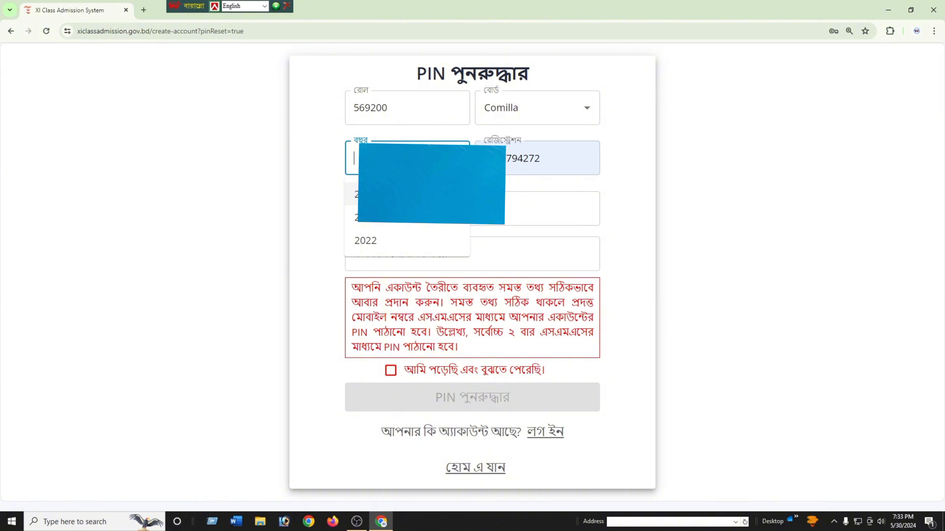
key("Return")
- Replace the autofilled registration number with the student's registration number
left_click(568, 155)
key("ctrl+a")
key("BackSpace")
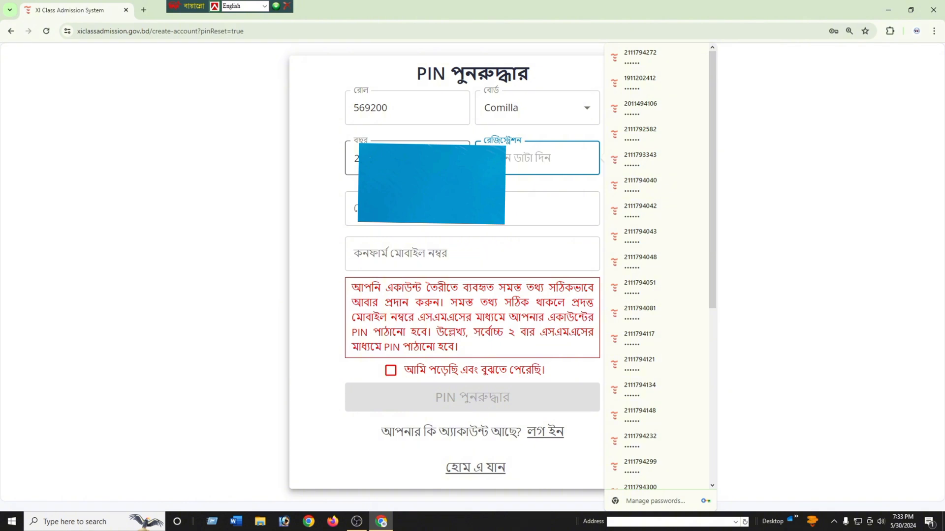
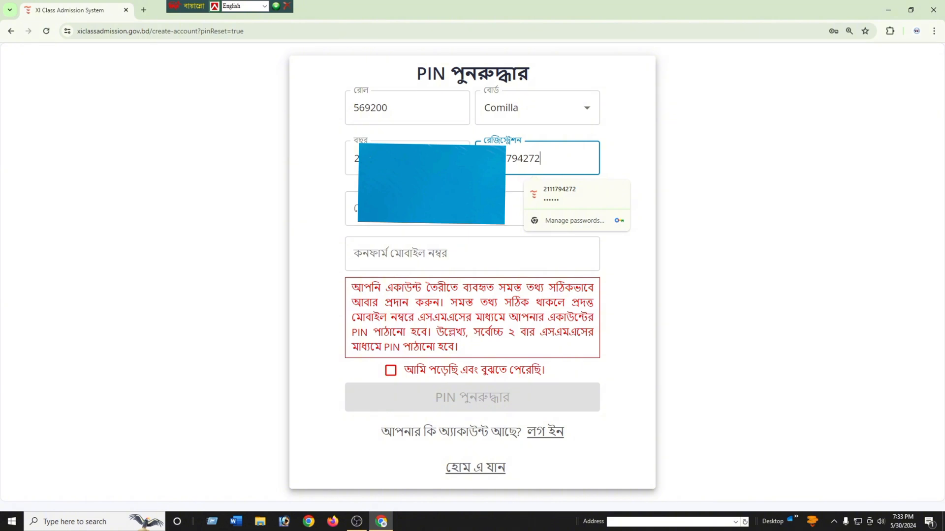
- Enter the student's mobile number, repeat it in the confirmation field, and tick the agreement
left_click(354, 207)
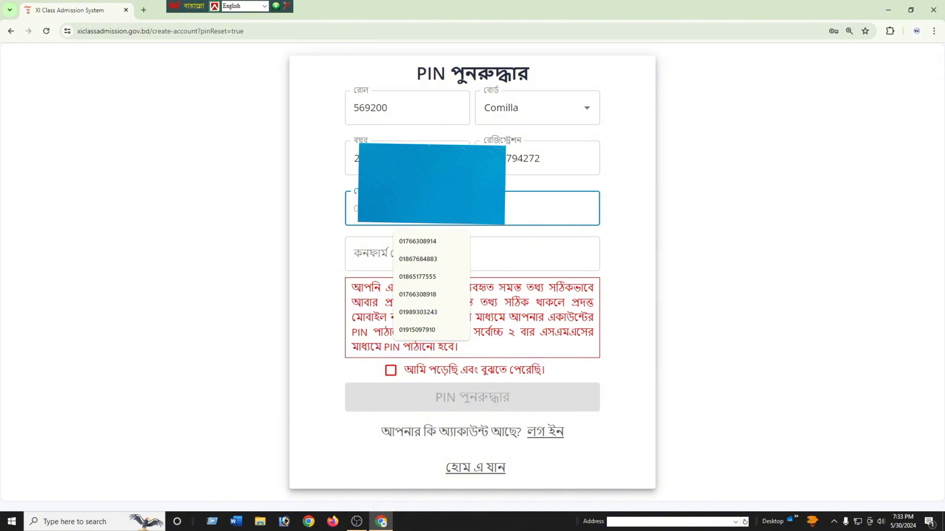
type("0183")
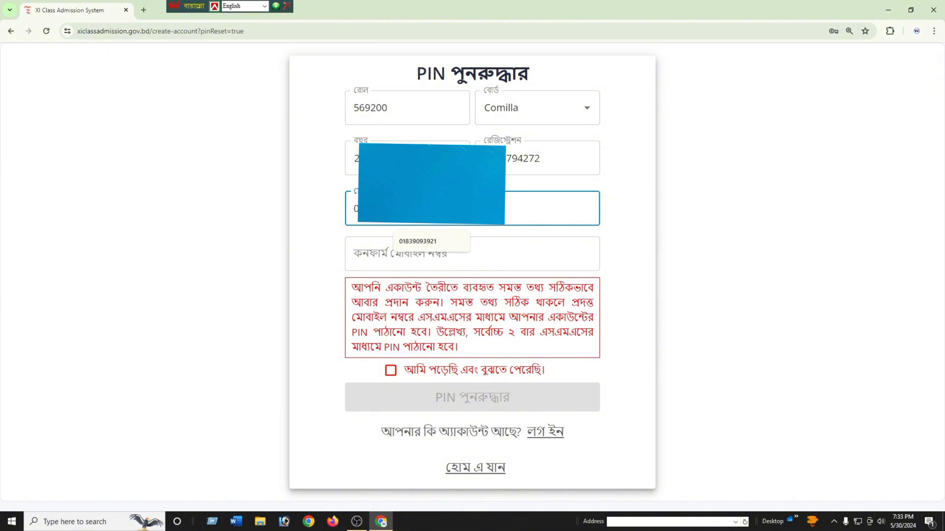
type("1")
key("ctrl+a")
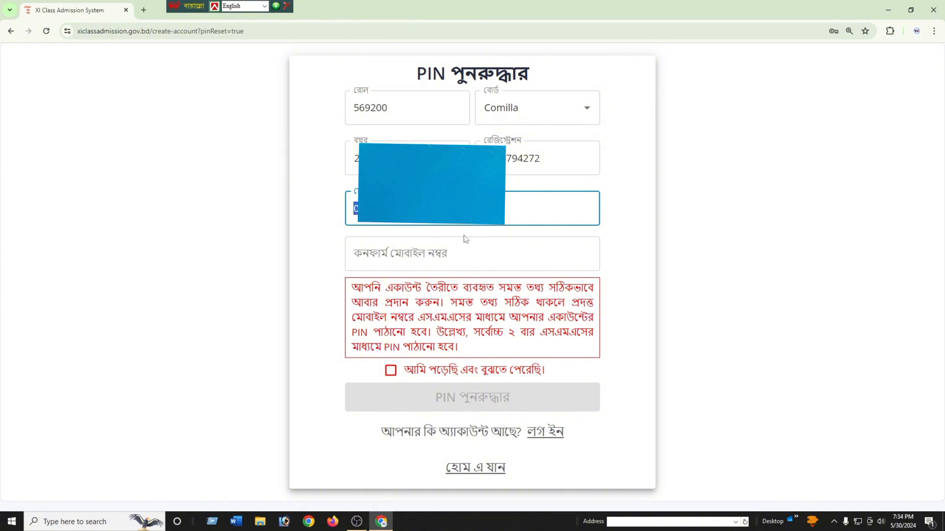
left_click(415, 253)
key("ctrl+v")
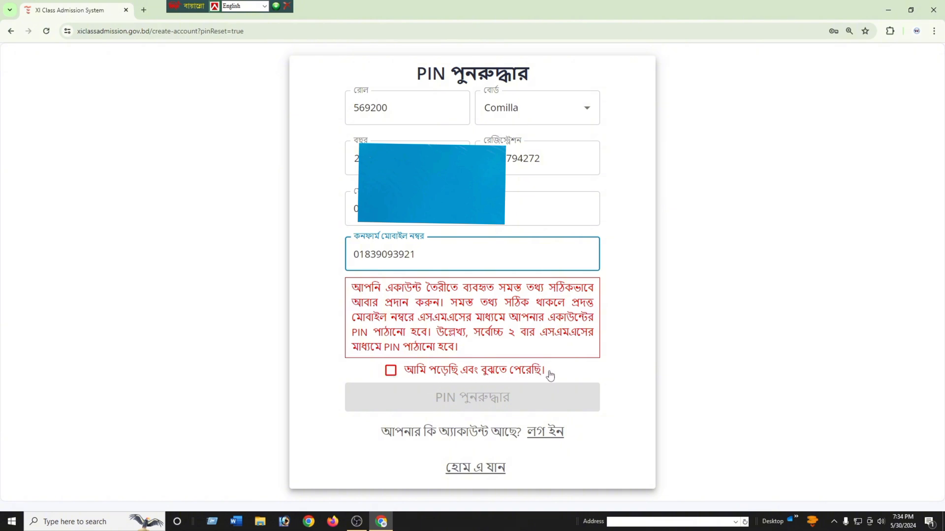
left_click(391, 373)
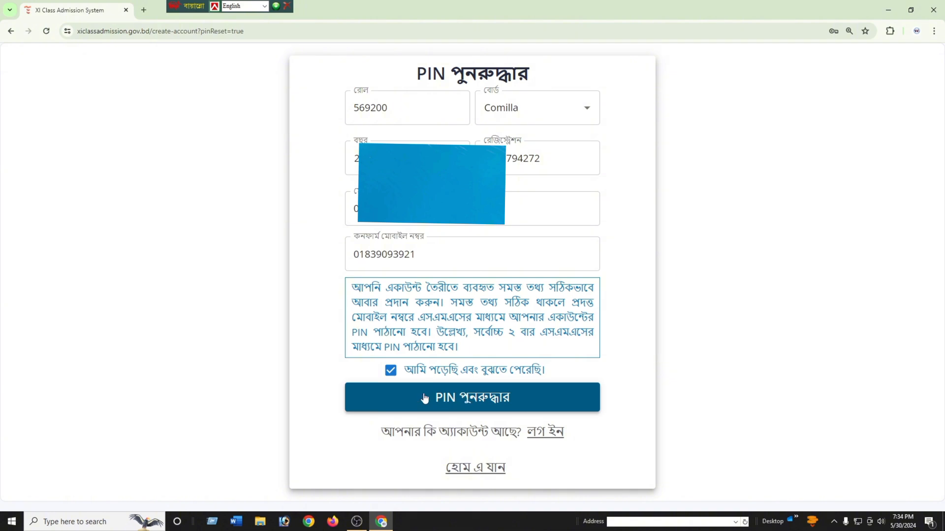
- Submit the PIN recovery request, returning to the login page with a success notice
left_click(458, 399)
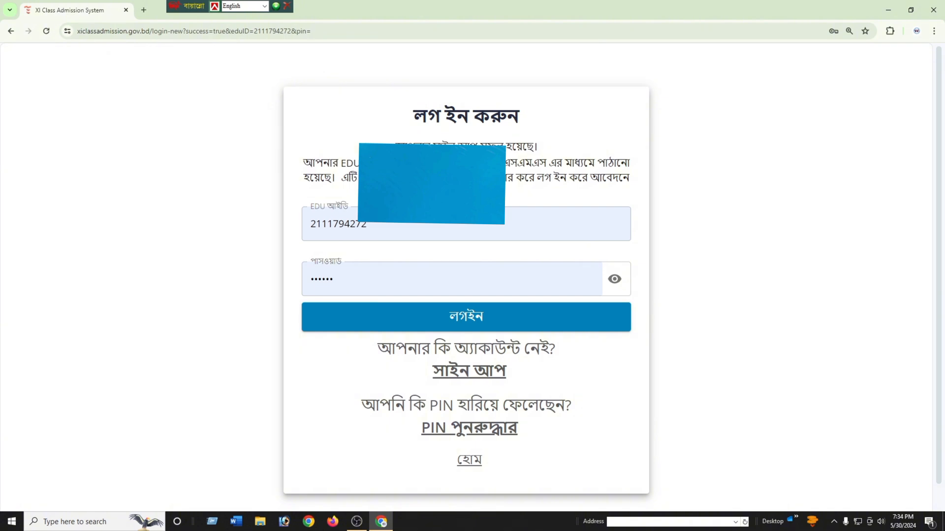
left_click_drag(496, 150, 563, 151)
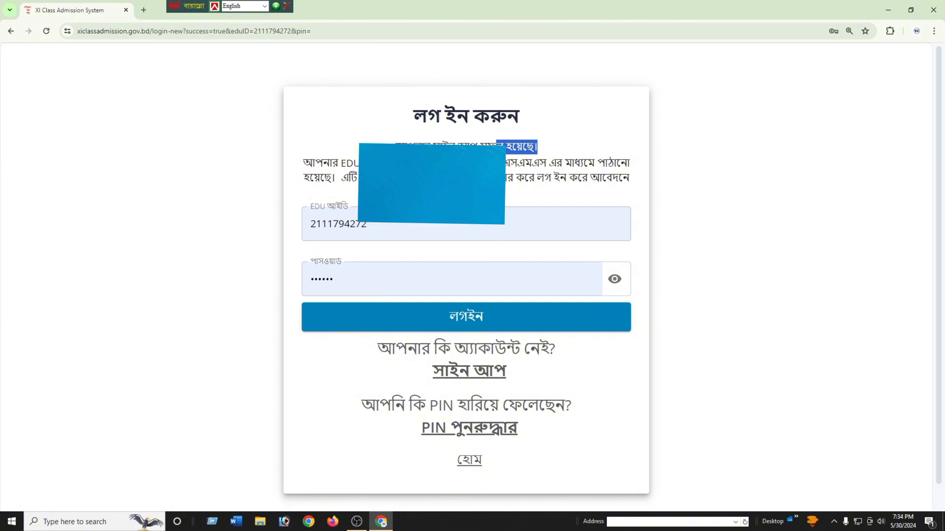
left_click(428, 170)
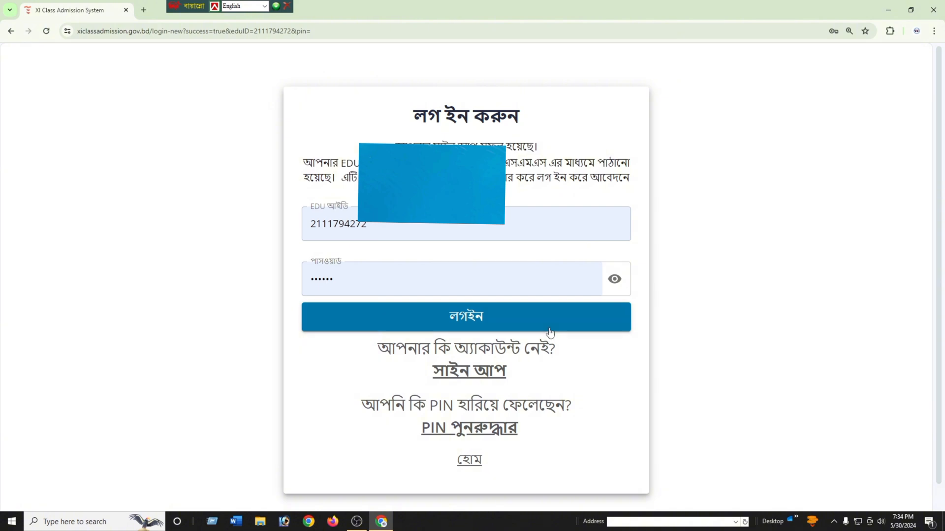
- Log in with the recovered credentials, view the Not Applied profile, then log out
left_click(467, 320)
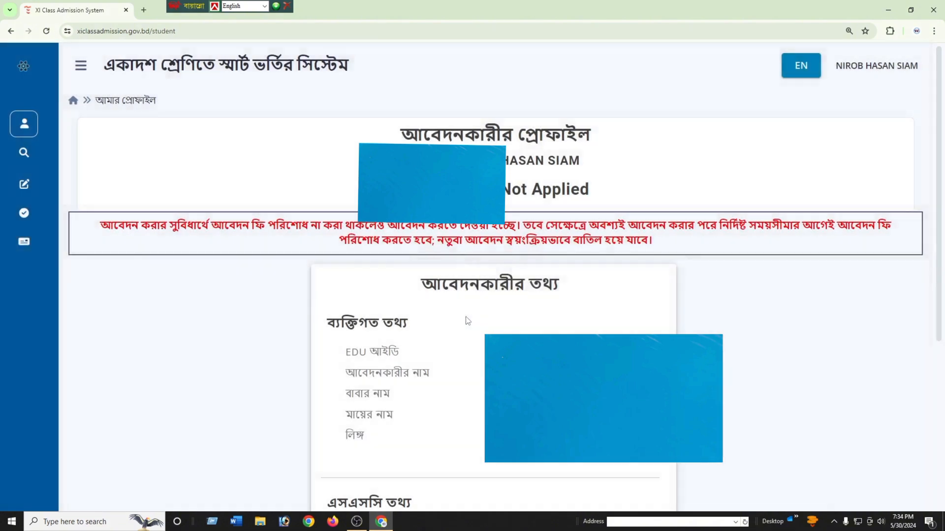
left_click_drag(510, 164, 587, 169)
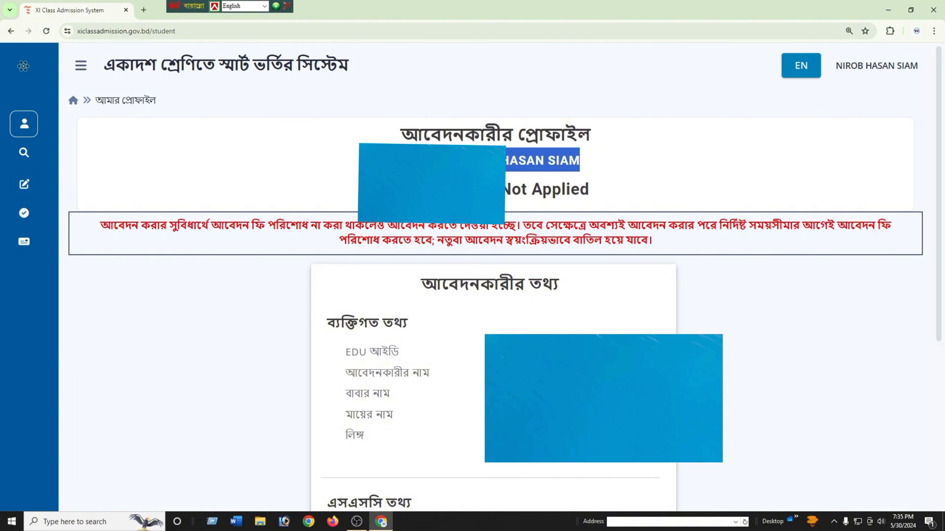
left_click(901, 69)
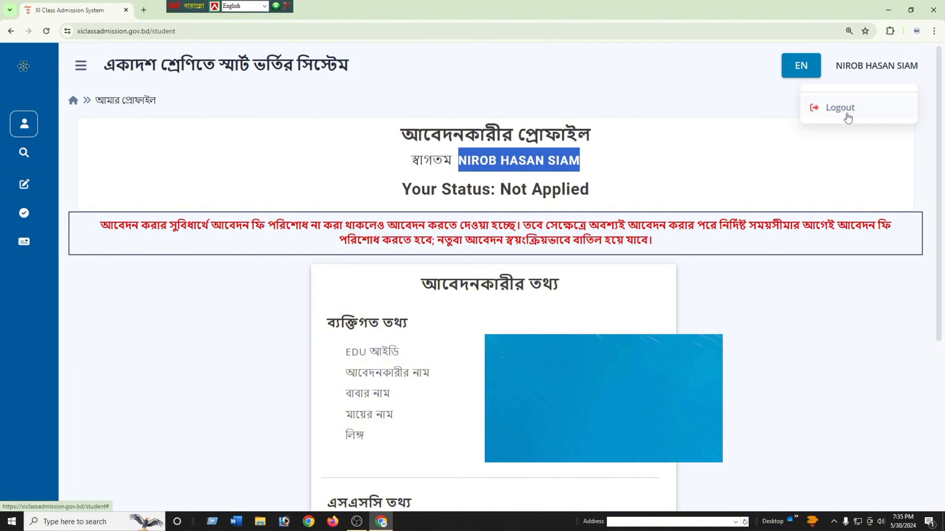
left_click(842, 118)
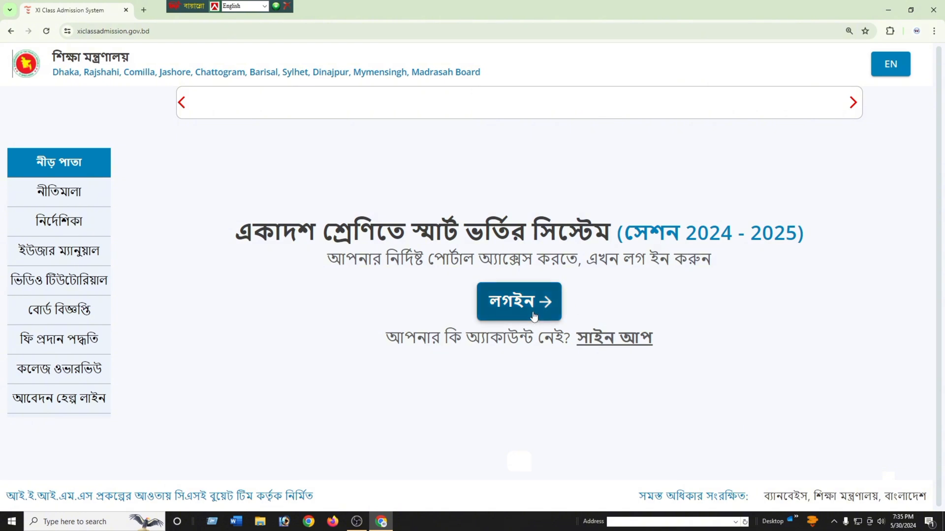
- Log in with another saved student account, whose profile shows Application Submitted
left_click(515, 303)
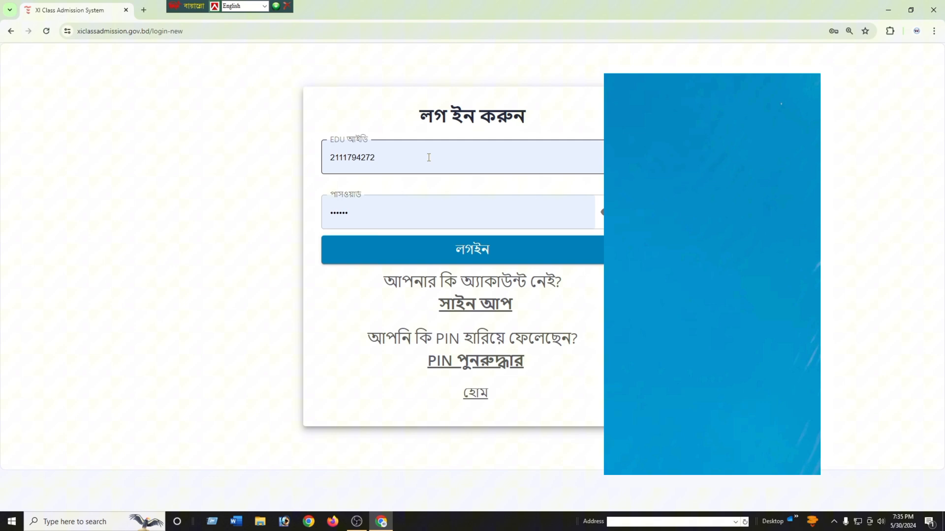
double_click(430, 167)
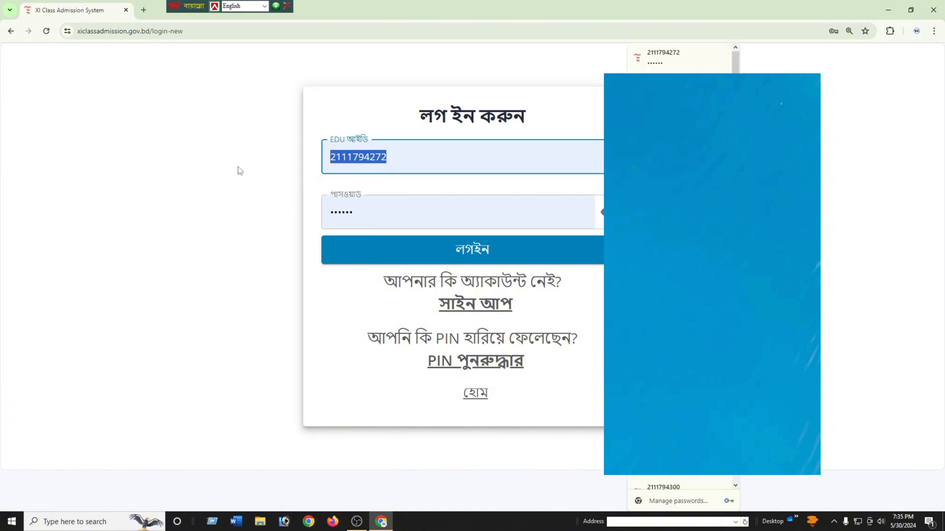
key("BackSpace")
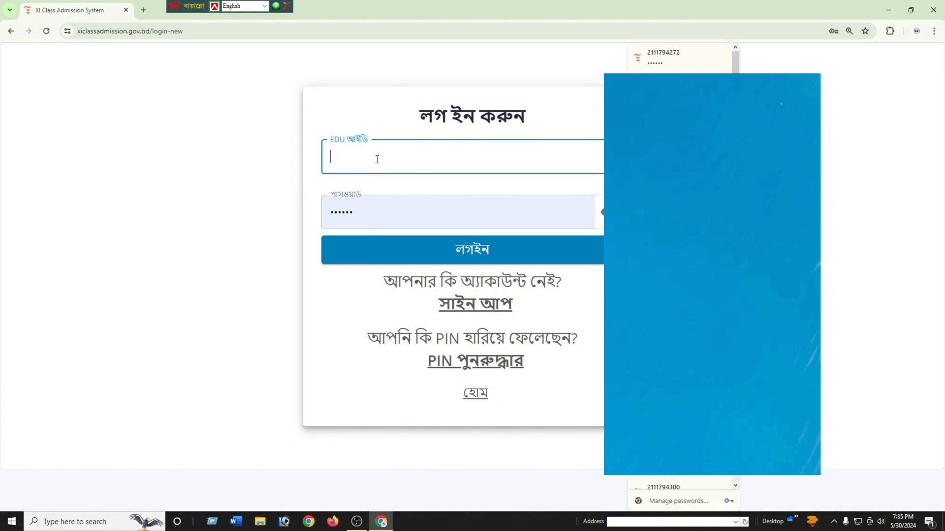
left_click(392, 205)
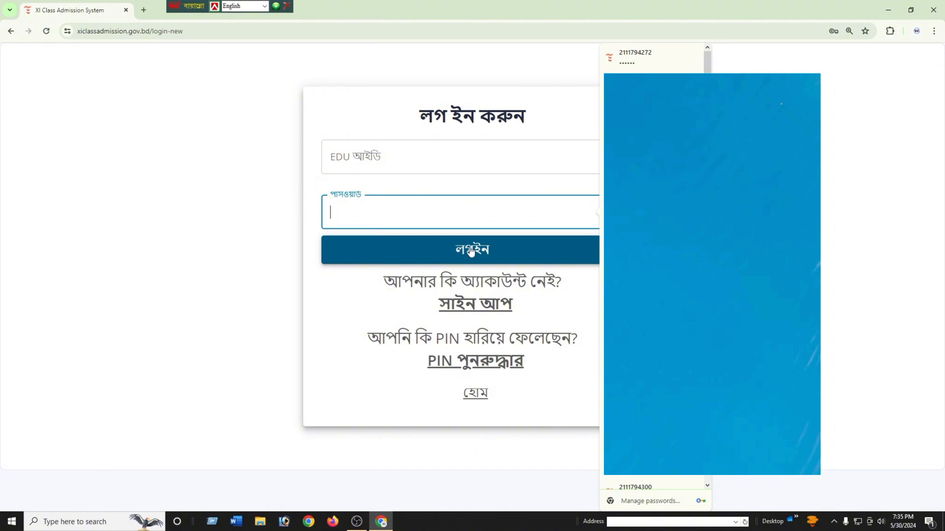
left_click(396, 150)
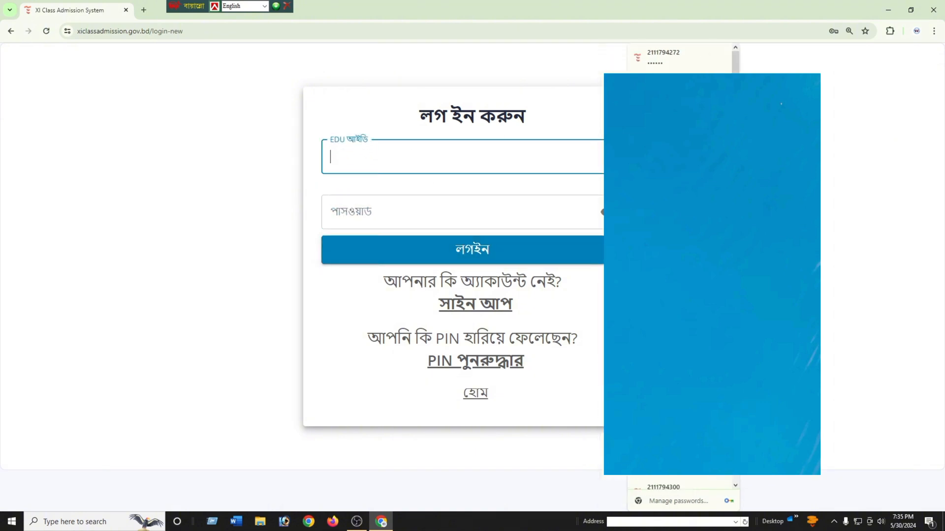
left_click(662, 196)
left_click(485, 252)
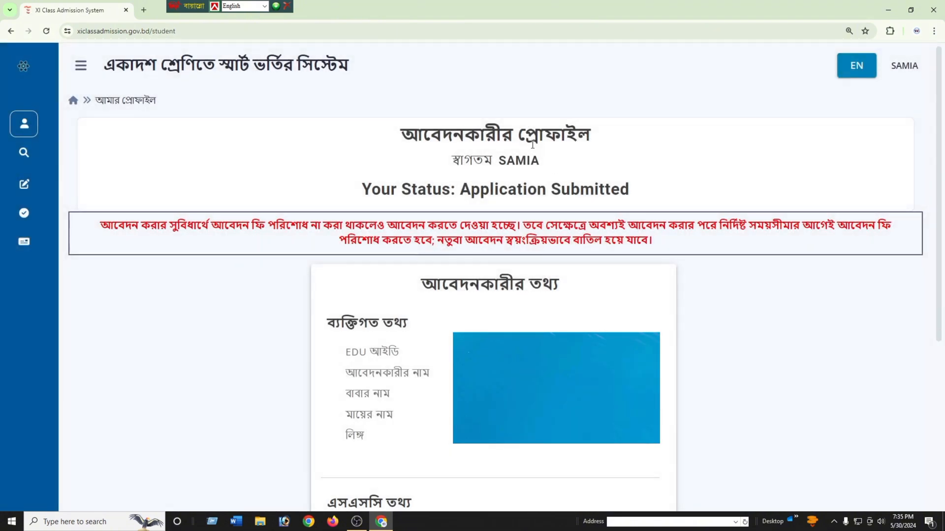
left_click_drag(514, 161, 571, 161)
left_click(763, 410)
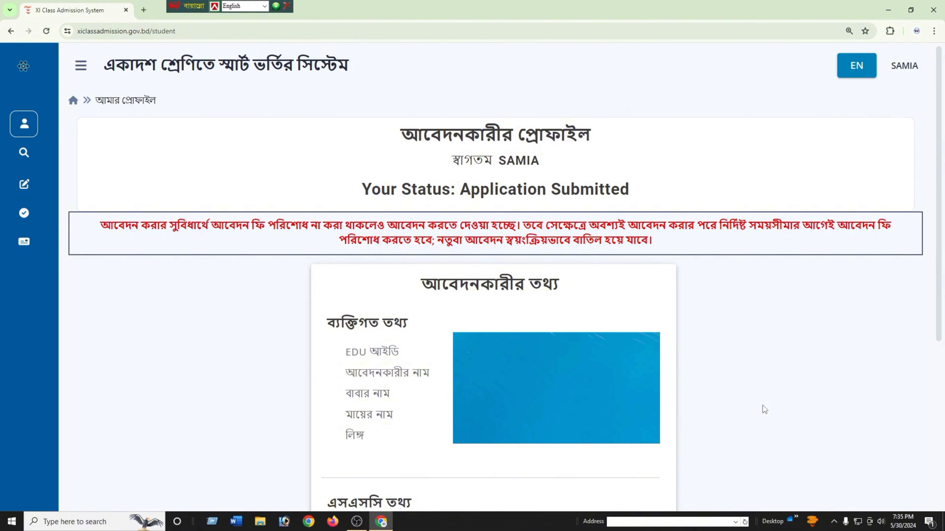